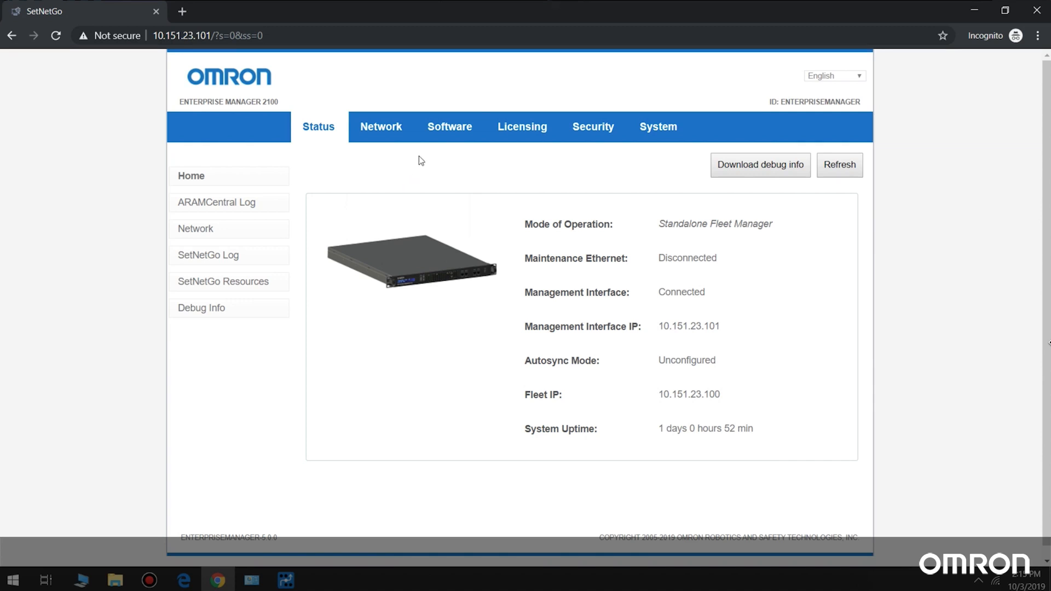
View the software installed on the Enterprise Manager 2100
click(435, 131)
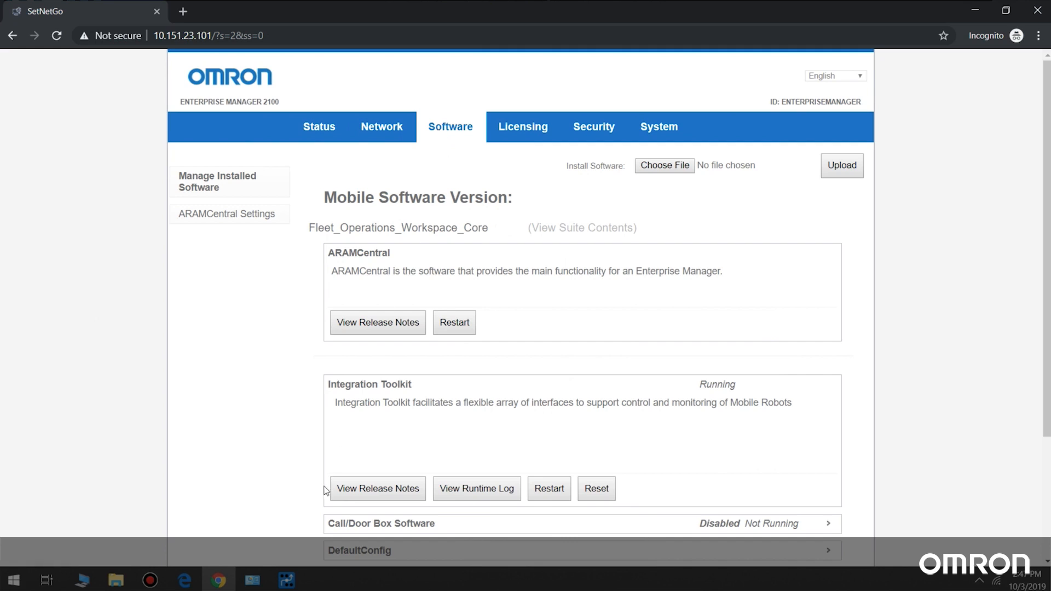
Switch to MobilePlanner and connect to the fleet manager at 10.151.23.100 as admin, entering the account password
click(288, 581)
click(103, 51)
text(10.151.23.100)
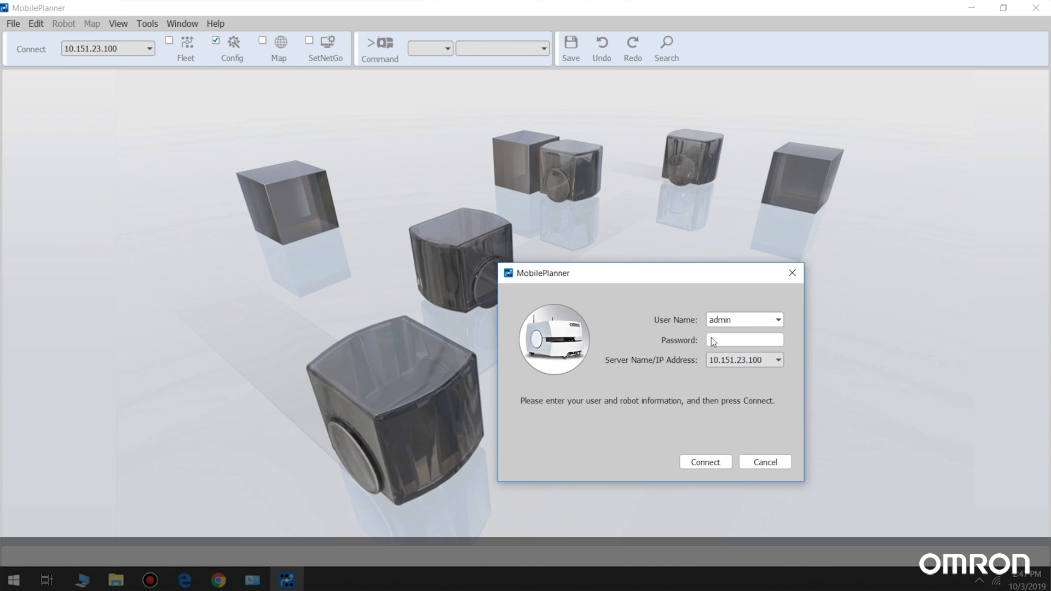
click(723, 341)
text(•••••)
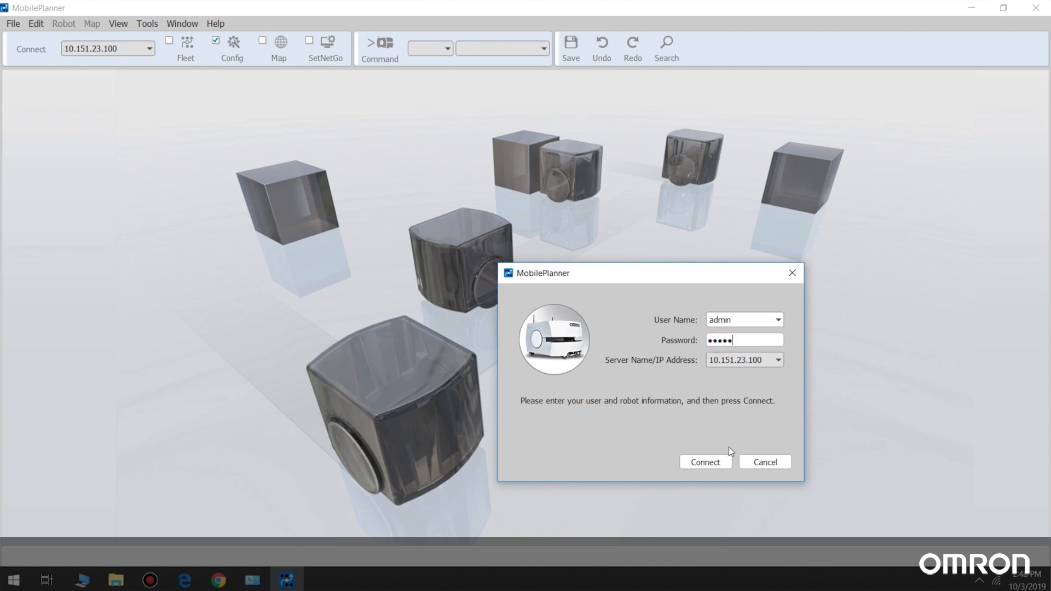
click(723, 461)
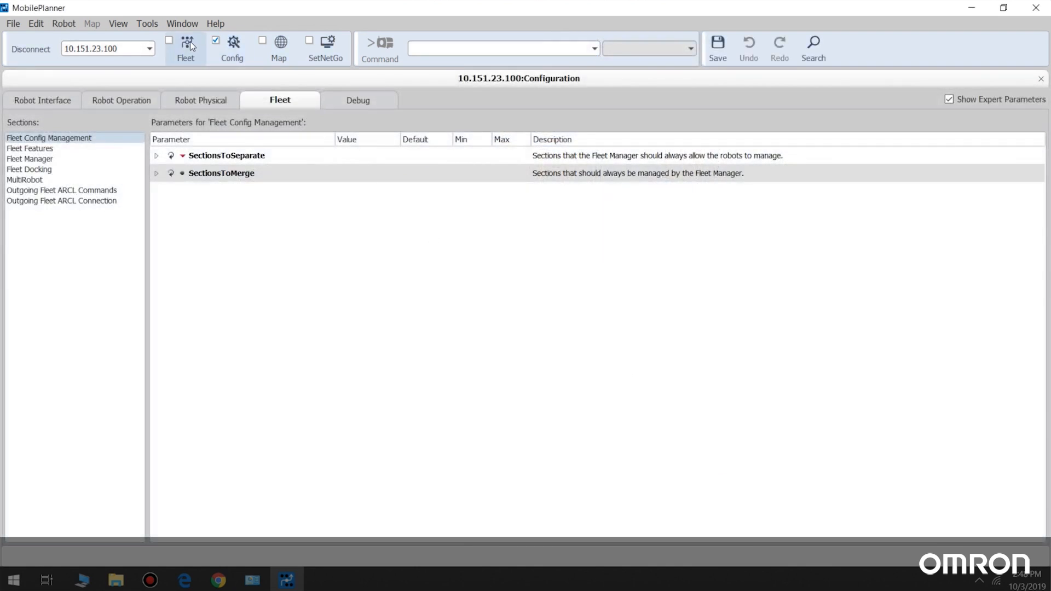
Open the fleet view and examine the robots on the enlarged map
click(189, 44)
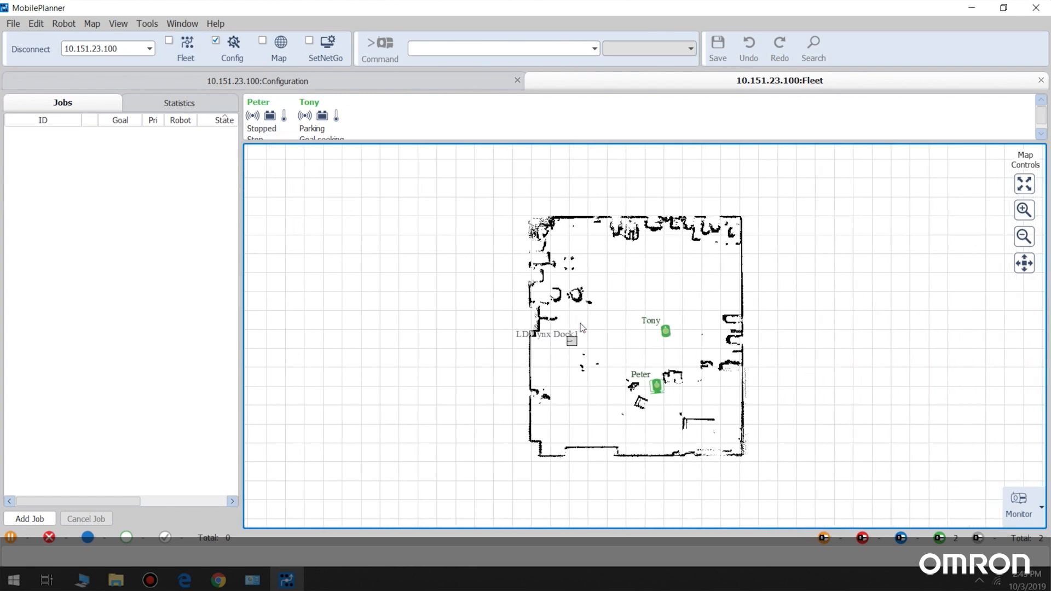
click(1023, 211)
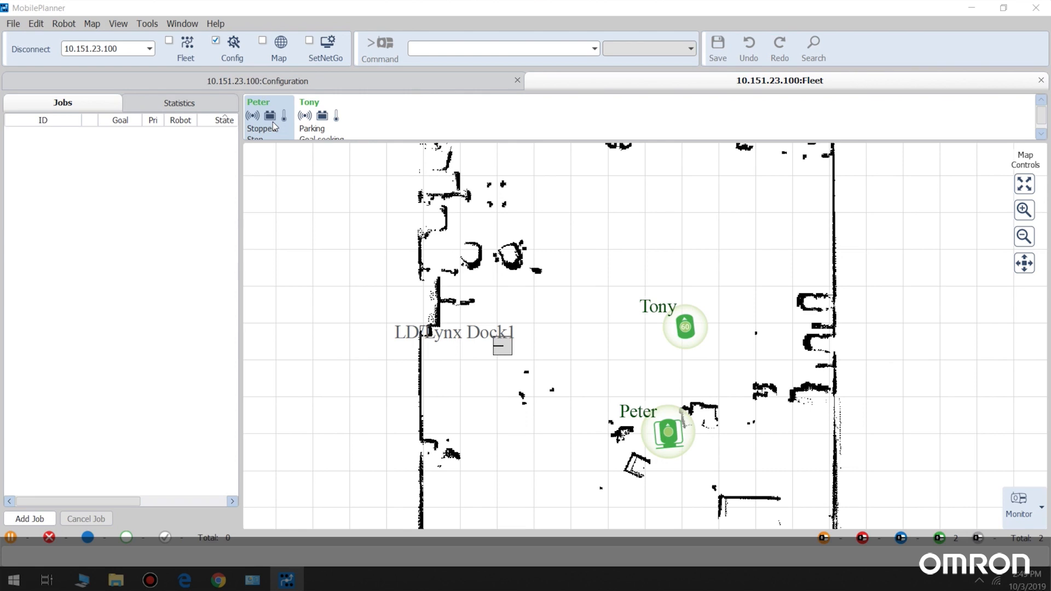
In the fleet manager's Fleet Config Management settings, set the SectionsToSeparate count to 3
click(289, 82)
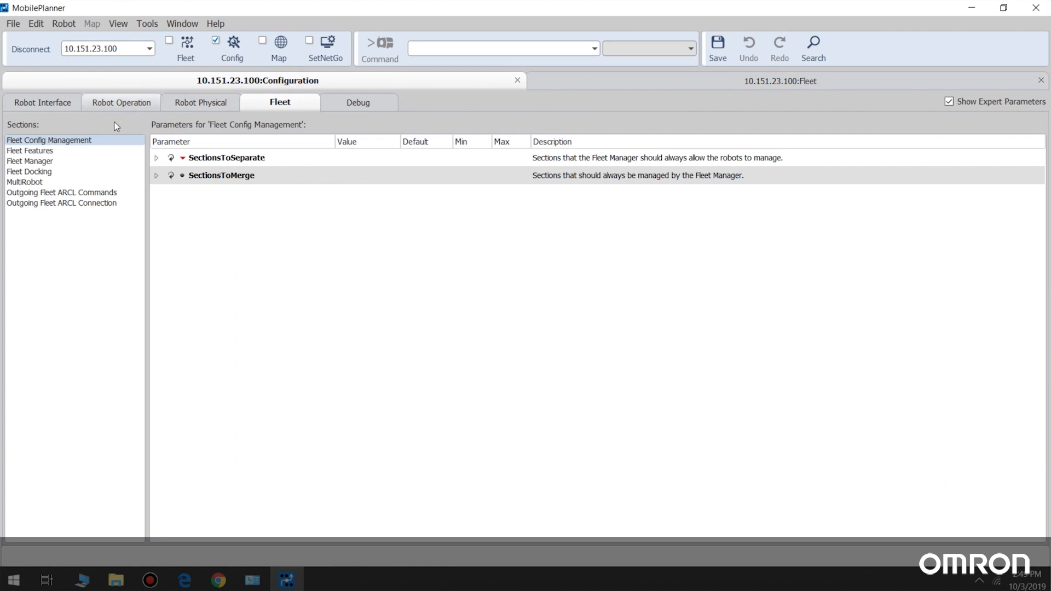
click(80, 142)
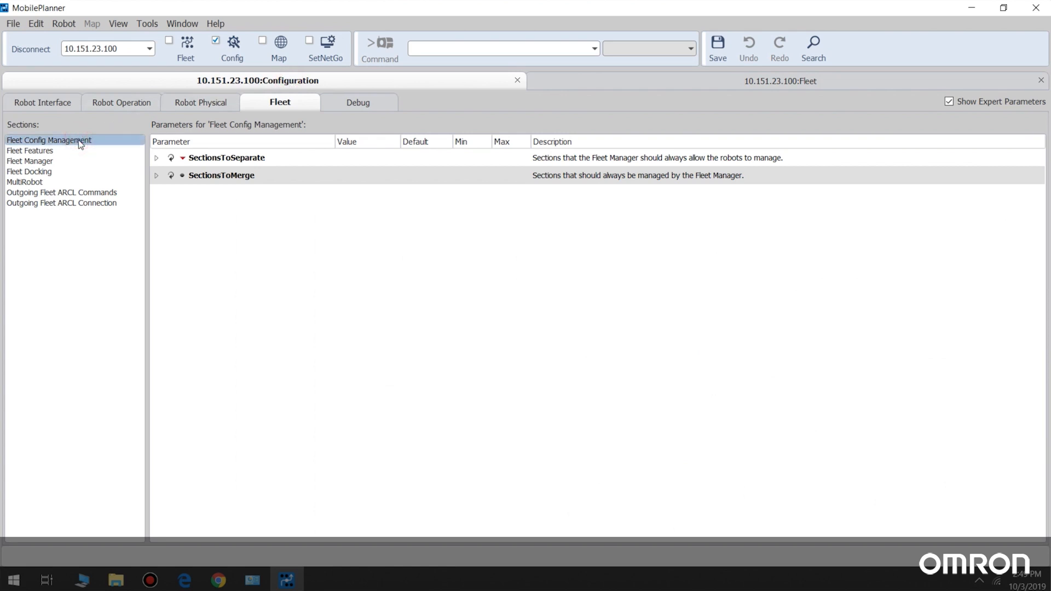
click(156, 159)
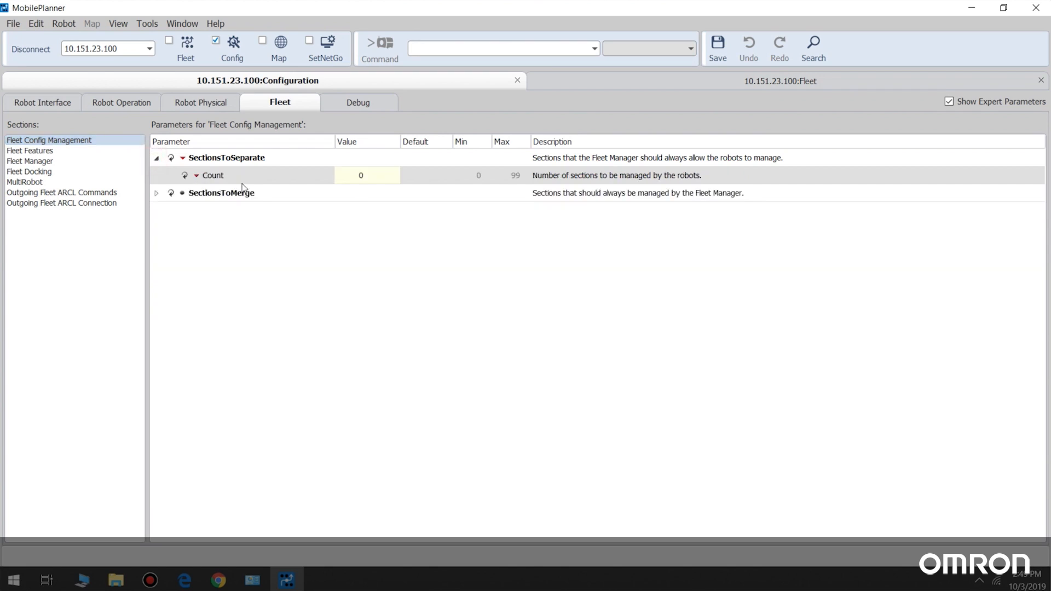
click(366, 175)
double_click(338, 175)
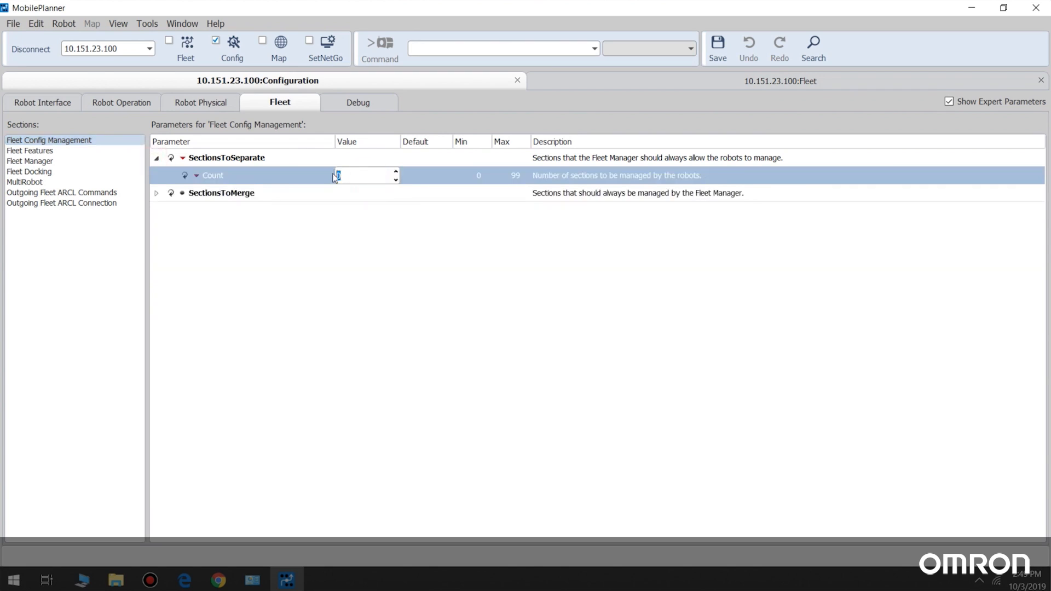
text(3)
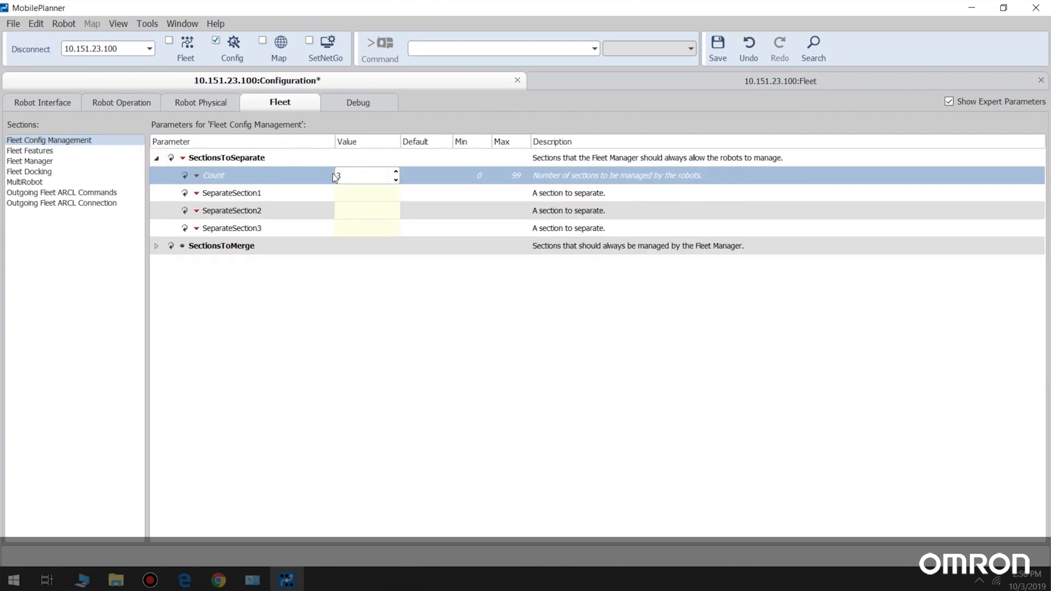
Name the three sections to separate Robot config, Path planning and Docking, and save the configuration
click(352, 192)
text(Robot config)
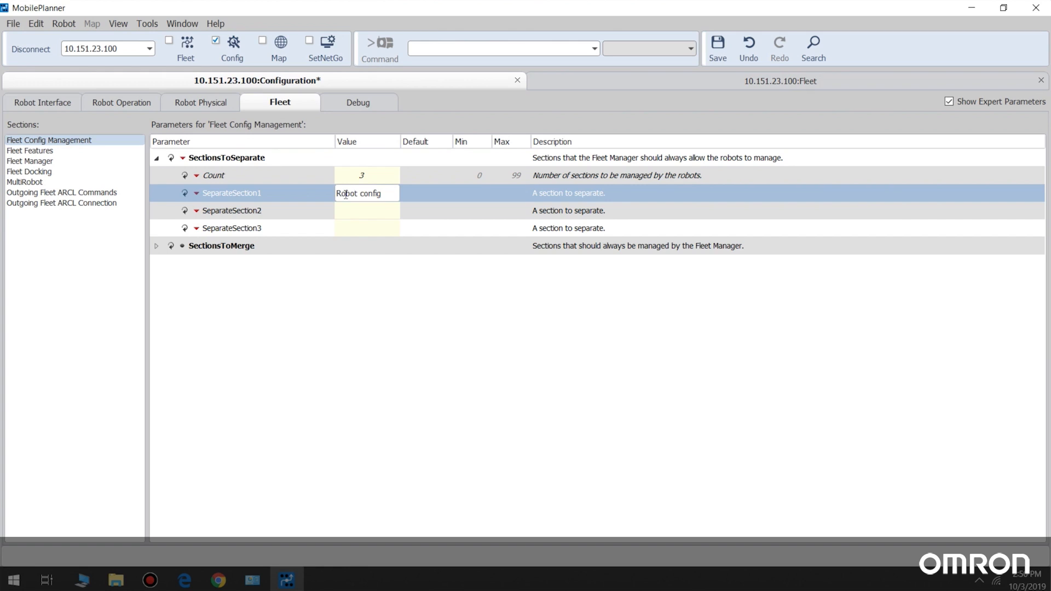
click(345, 211)
text(Path planning)
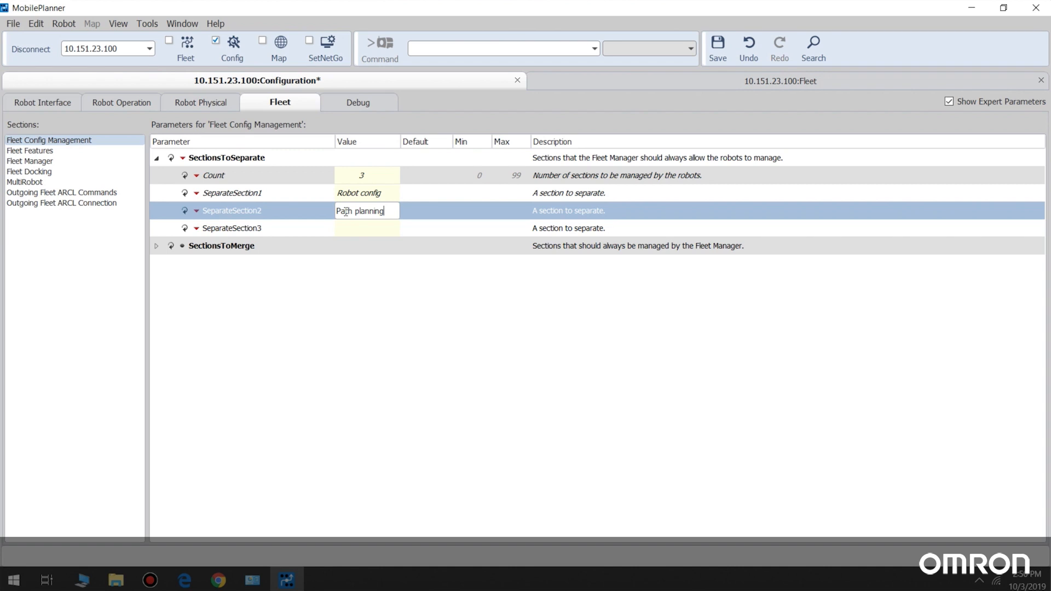
click(348, 228)
text(Docking)
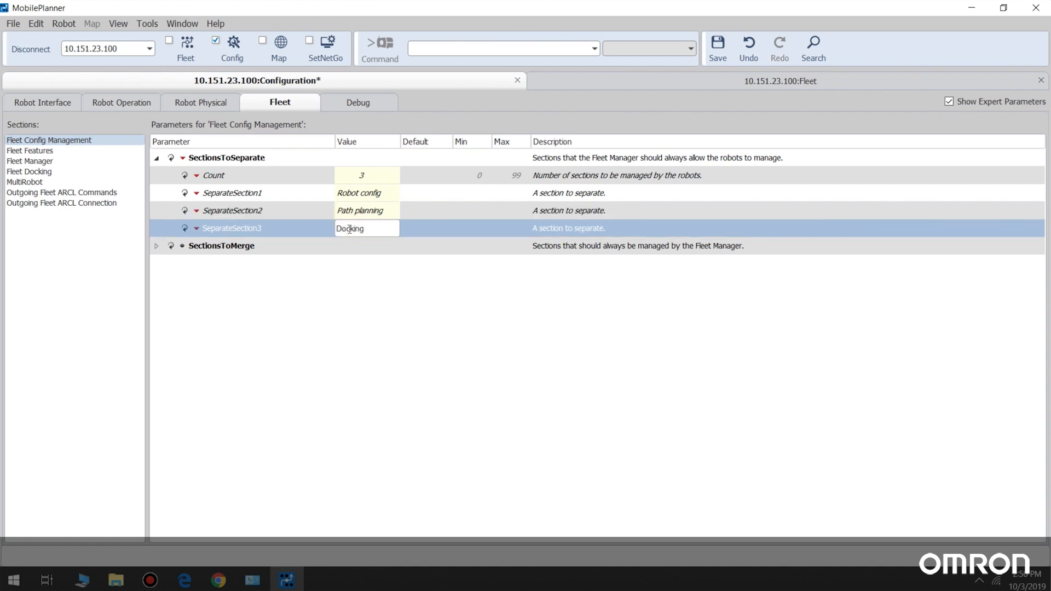
key(Return)
click(714, 47)
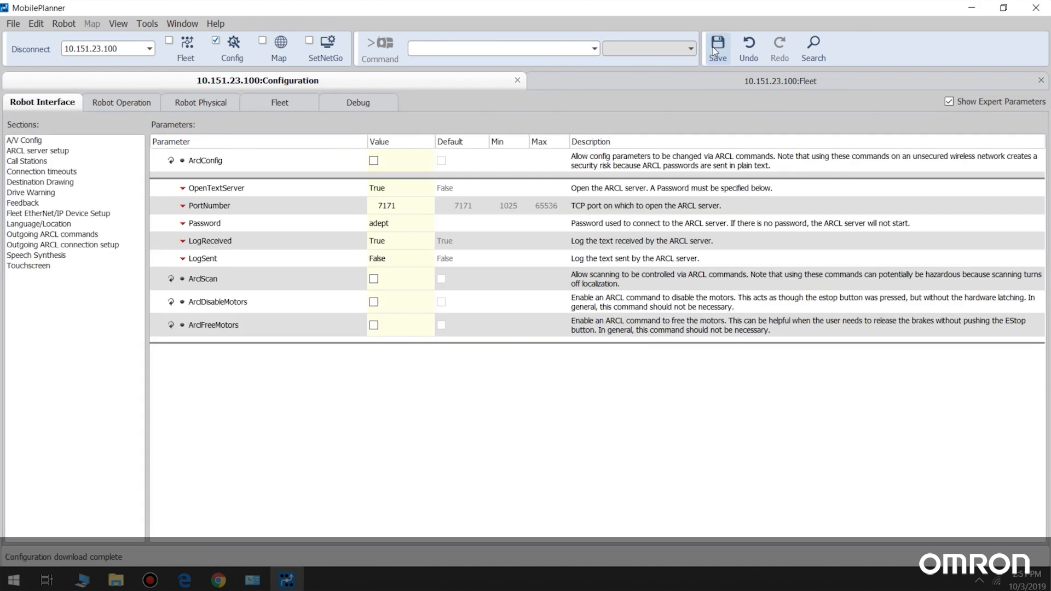
Disconnect from the fleet manager and connect to the robot at 10.151.20.70, entering the account password
click(13, 47)
double_click(97, 52)
text(10.151.20.70)
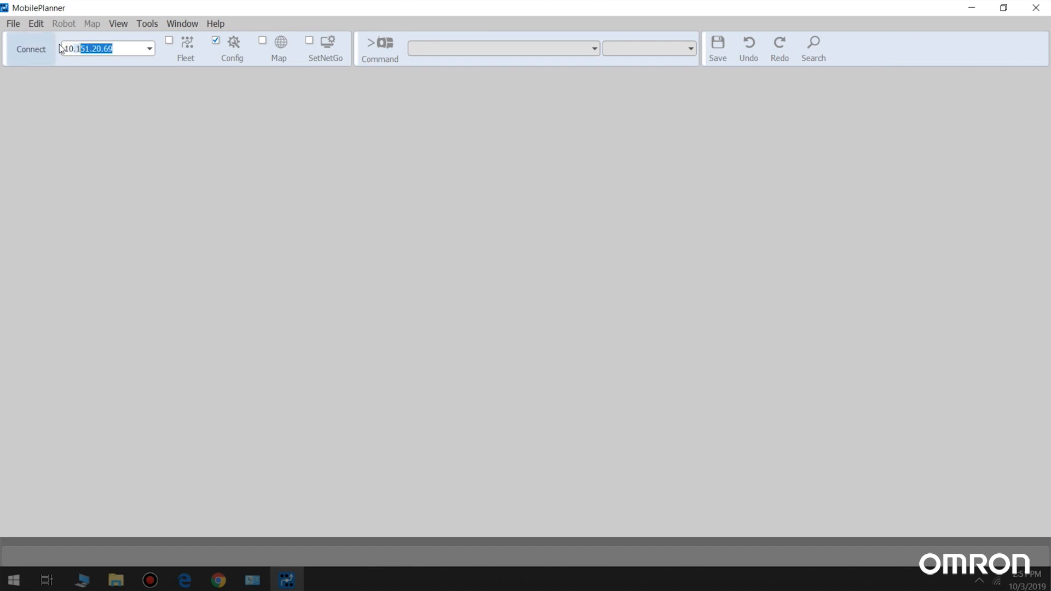
key(Return)
text(*****)
click(698, 461)
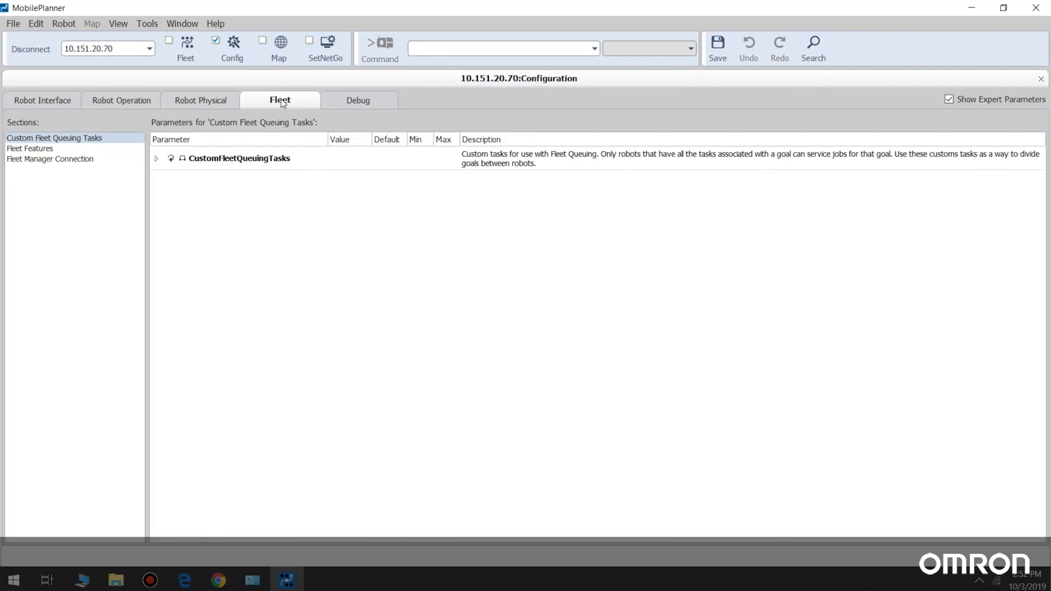
Enable ConnectToFleetManager in the robot's Fleet Manager Connection settings and set FleetManagerAddress to 10.151.23.100
click(88, 160)
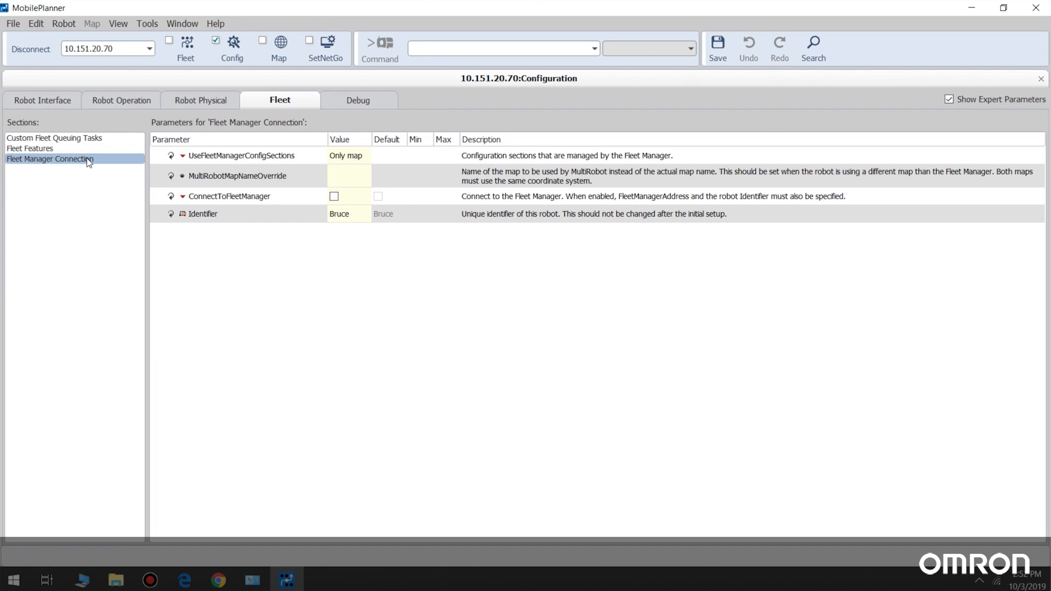
click(334, 196)
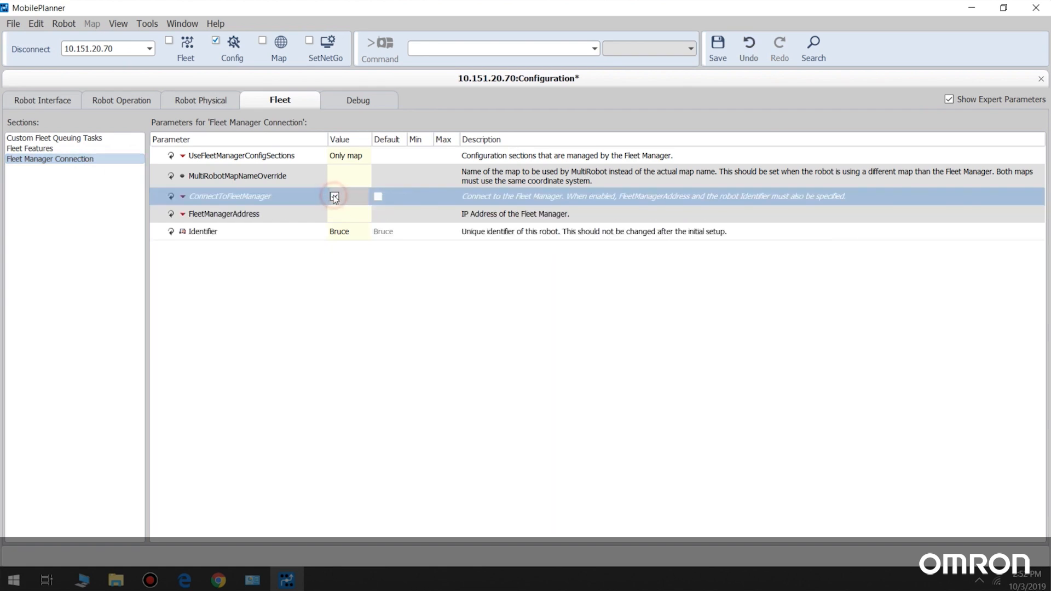
click(352, 216)
text(10.)
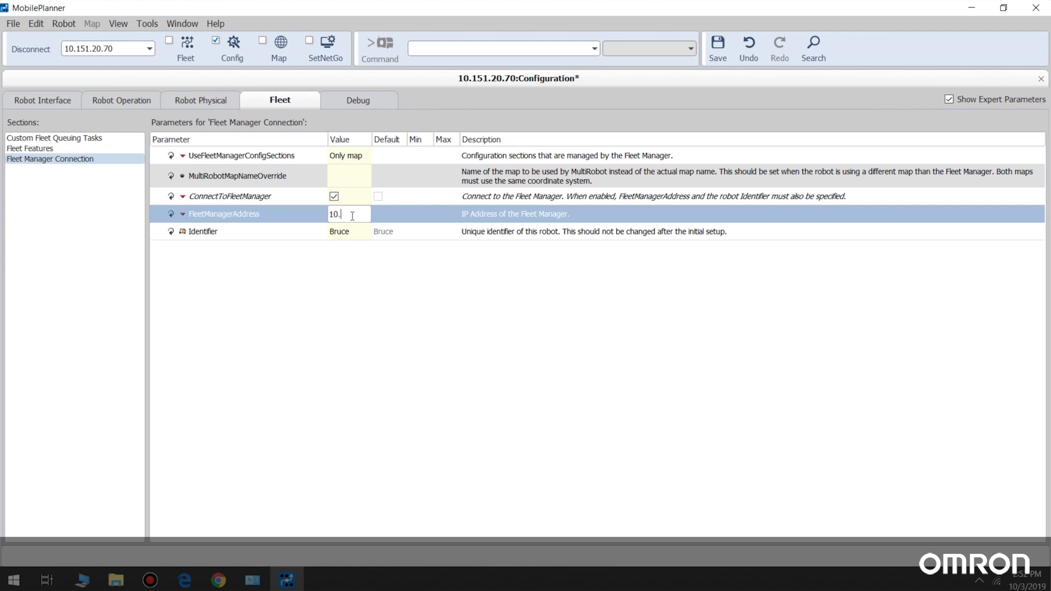
text(151.23.1)
key(Return)
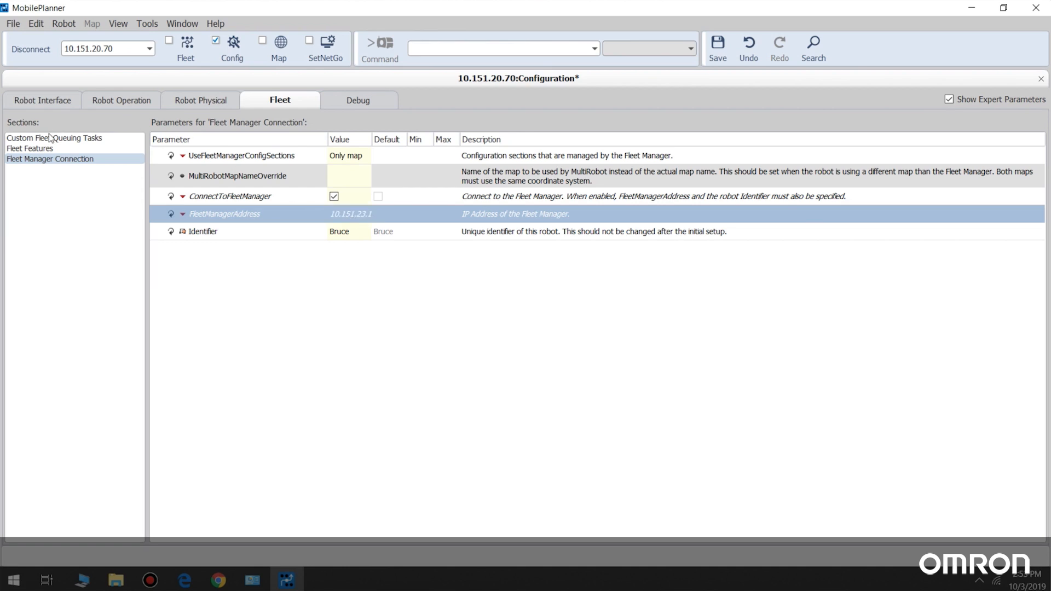
Set the count of CustomFleetQueuingTasks to 1 in the robot's fleet configuration
click(47, 140)
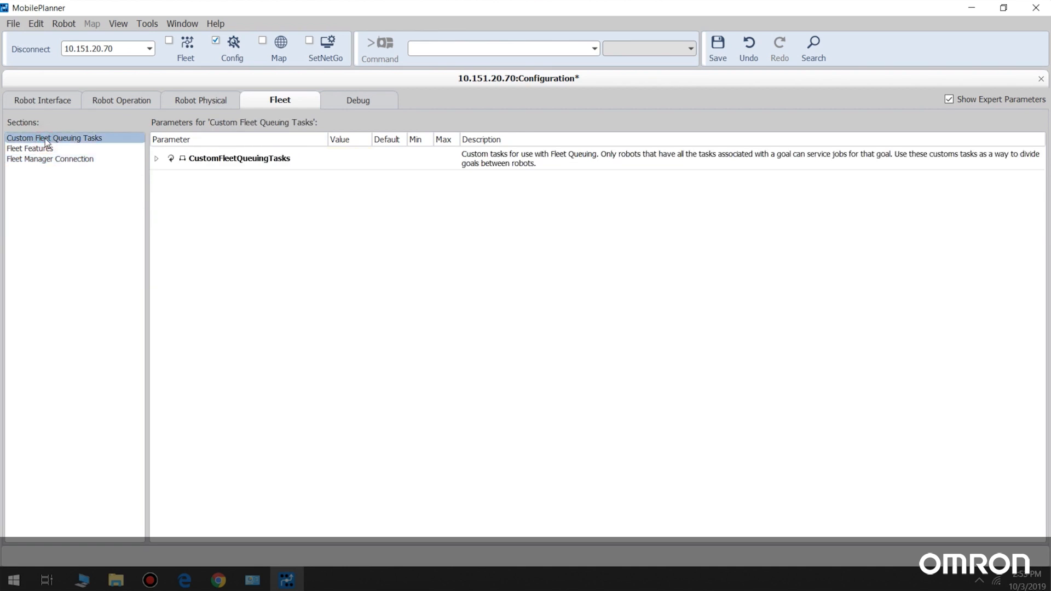
click(155, 159)
double_click(349, 179)
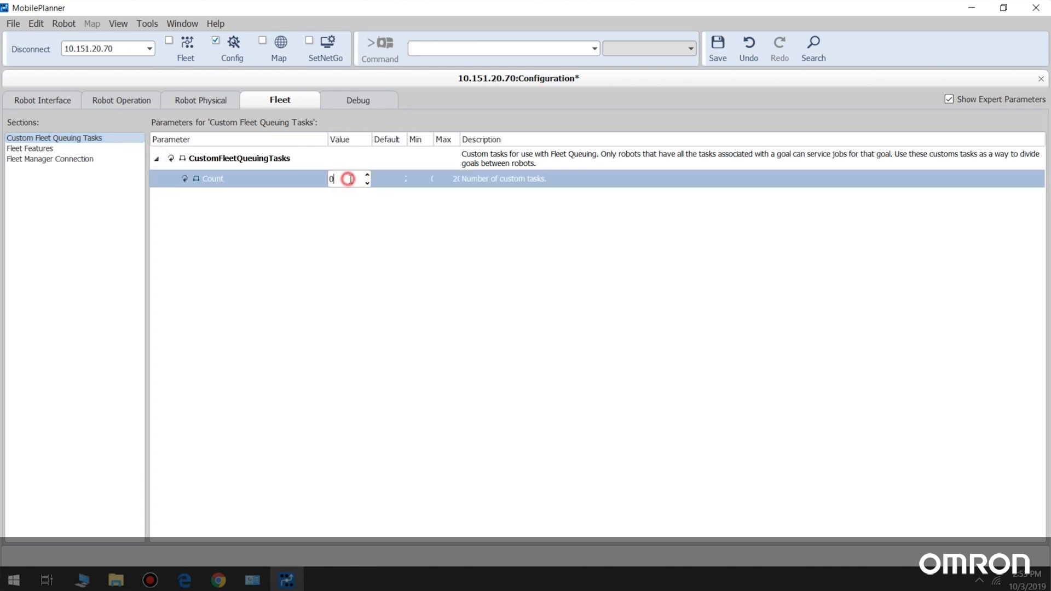
text(1)
Name CustomTask1 "250 Task" and save the robot's configuration
click(169, 198)
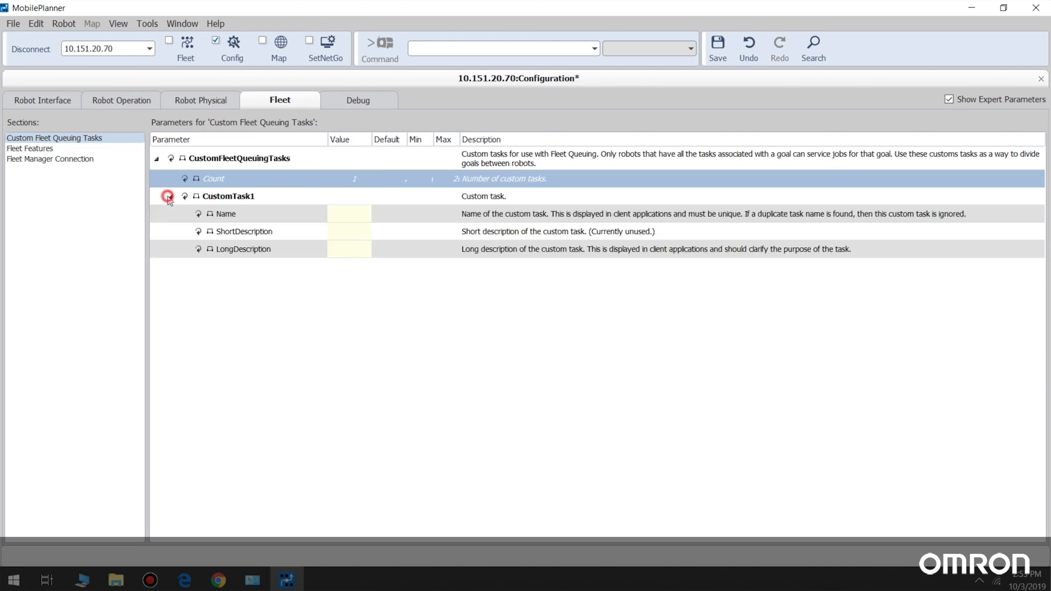
double_click(344, 214)
text(250Task)
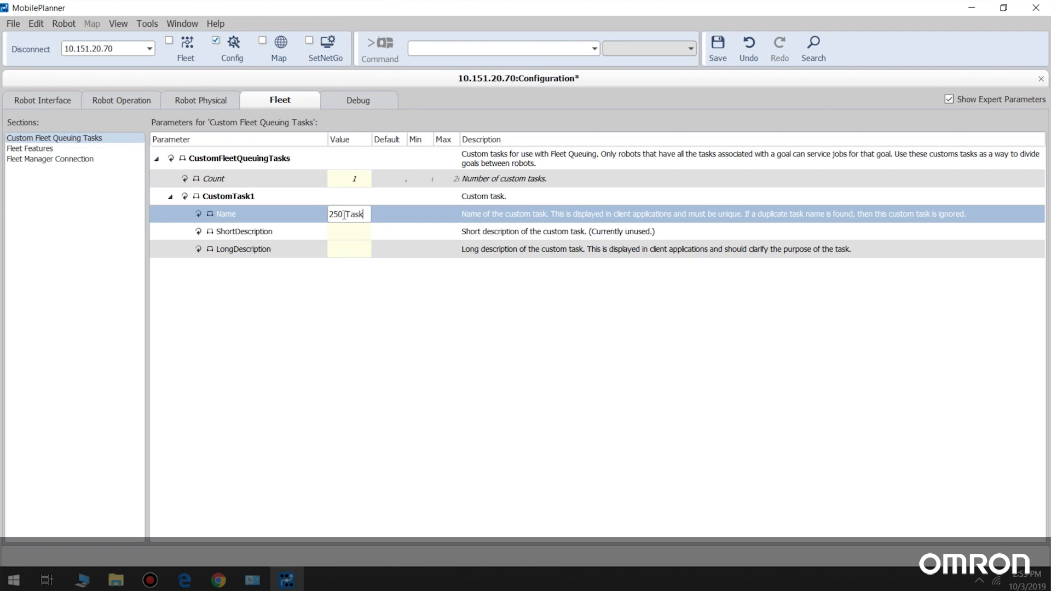
click(344, 214)
click(716, 45)
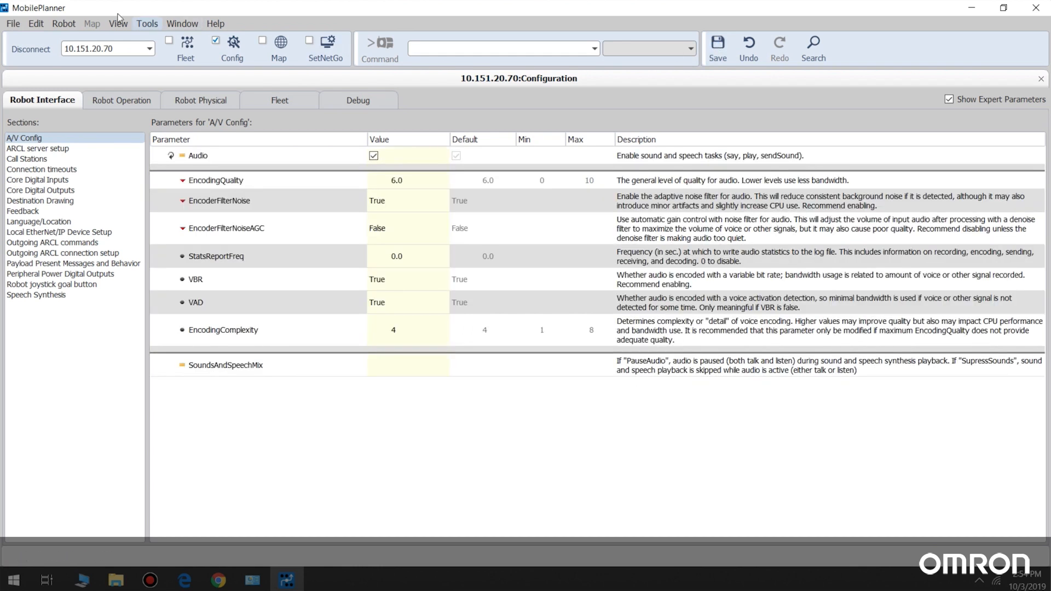
Disconnect from the robot and reconnect to the fleet manager at 10.151.23.100
click(24, 52)
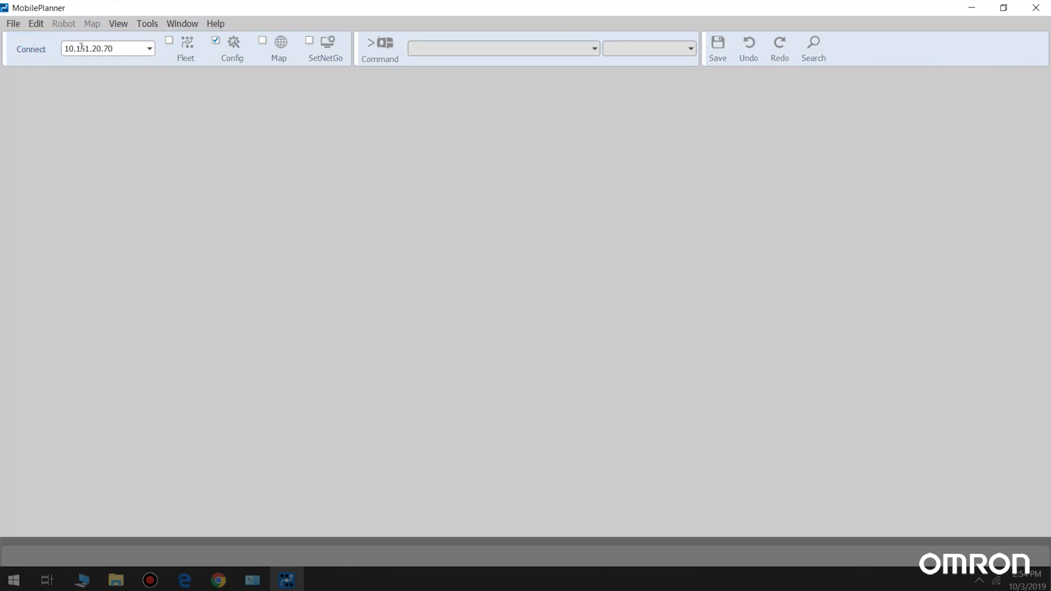
drag(117, 49, 63, 49)
text(10.151.23.100)
key(Return)
click(705, 458)
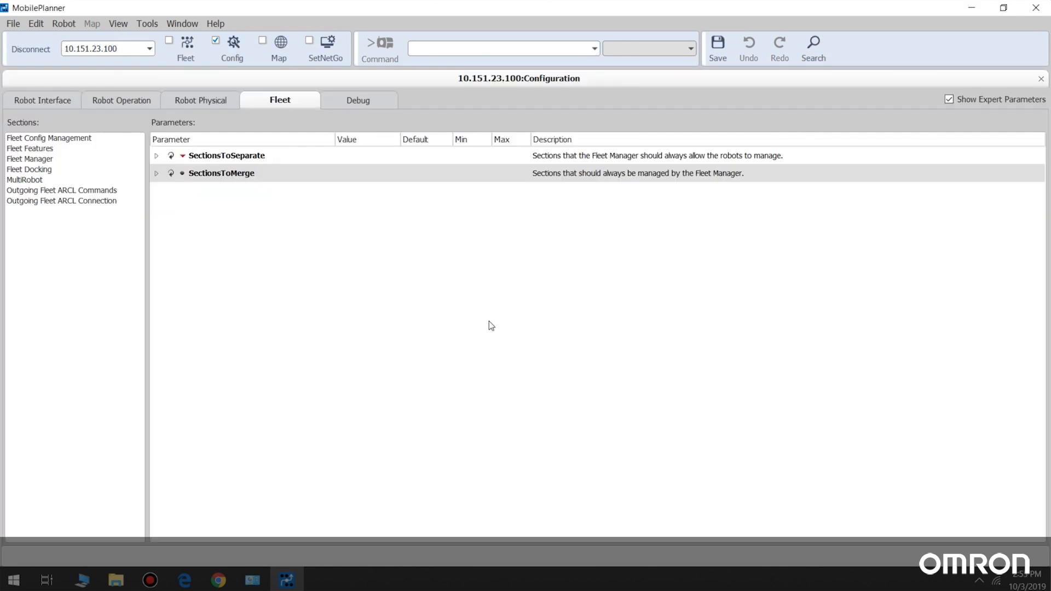
Open the fleet view and check on the enlarged map that the newly configured robot has joined
click(181, 54)
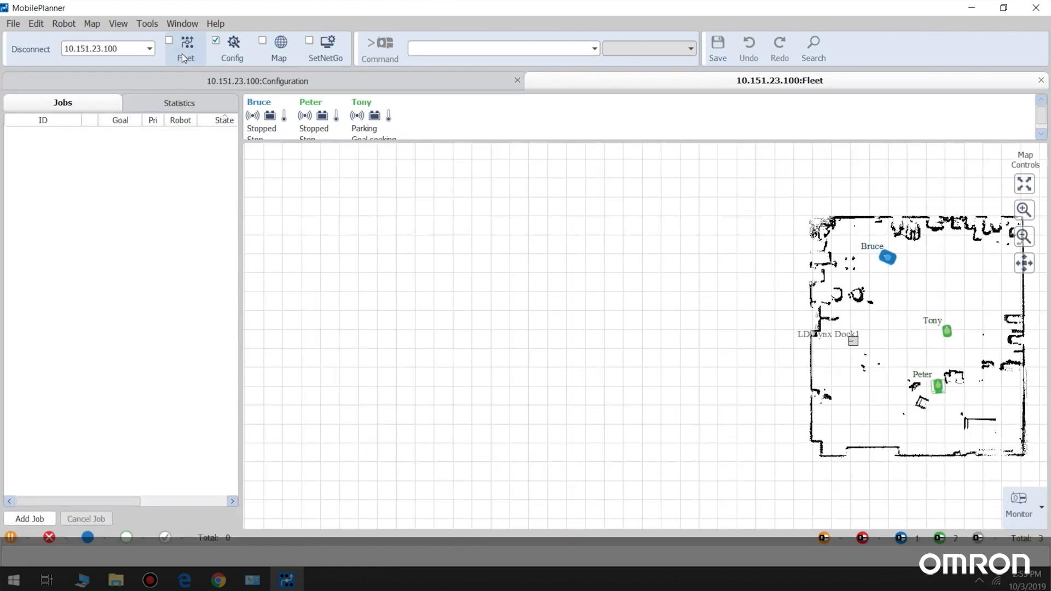
click(594, 311)
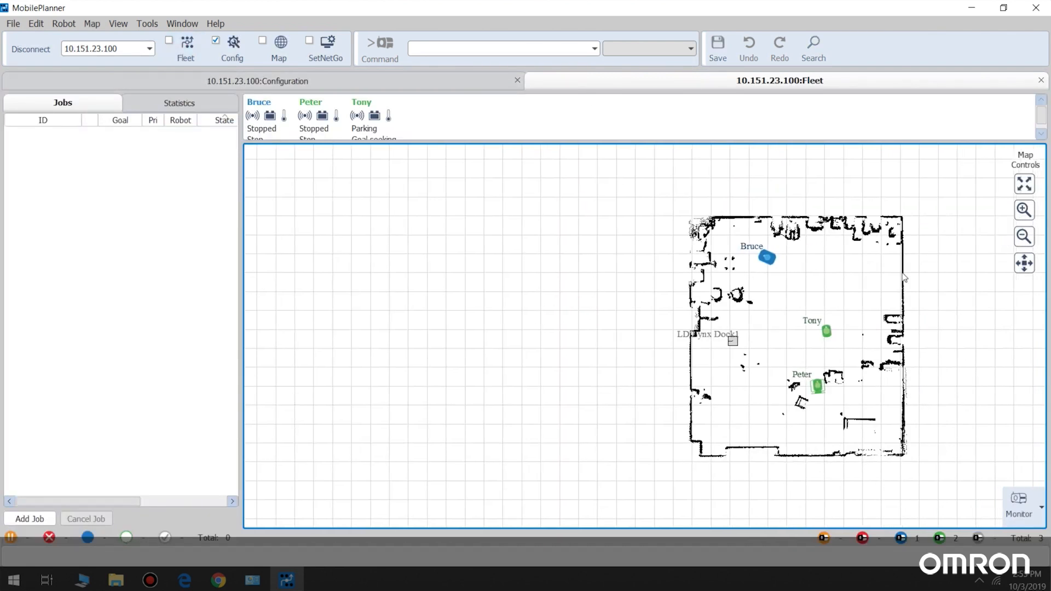
click(1024, 210)
click(1024, 210)
click(1025, 210)
click(1026, 210)
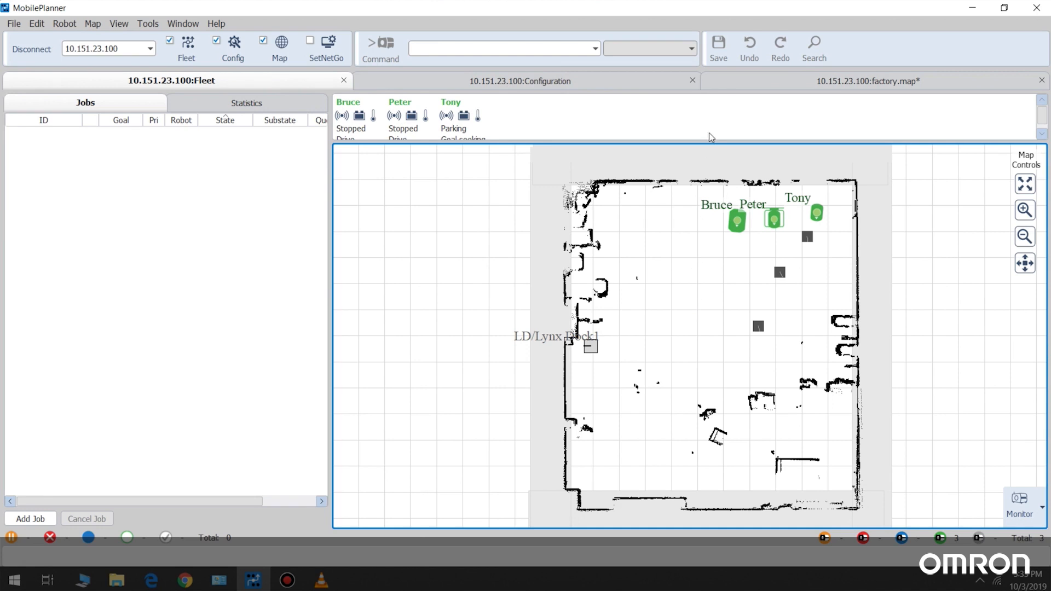
Assign the robot task 250 Task to 250Goal in factory.map so it runs before the goal, and save the map
click(727, 85)
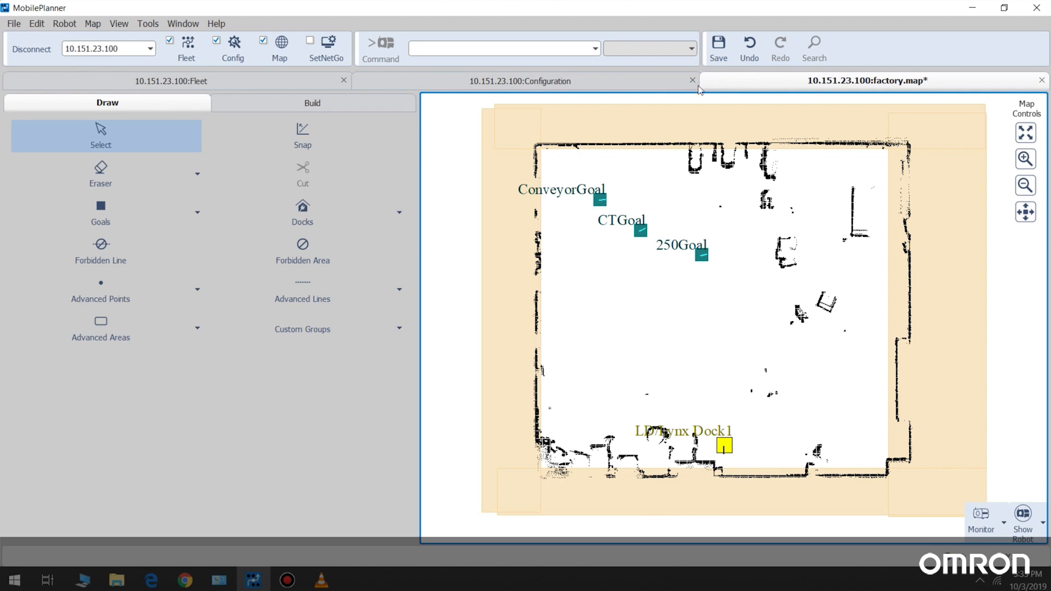
click(361, 103)
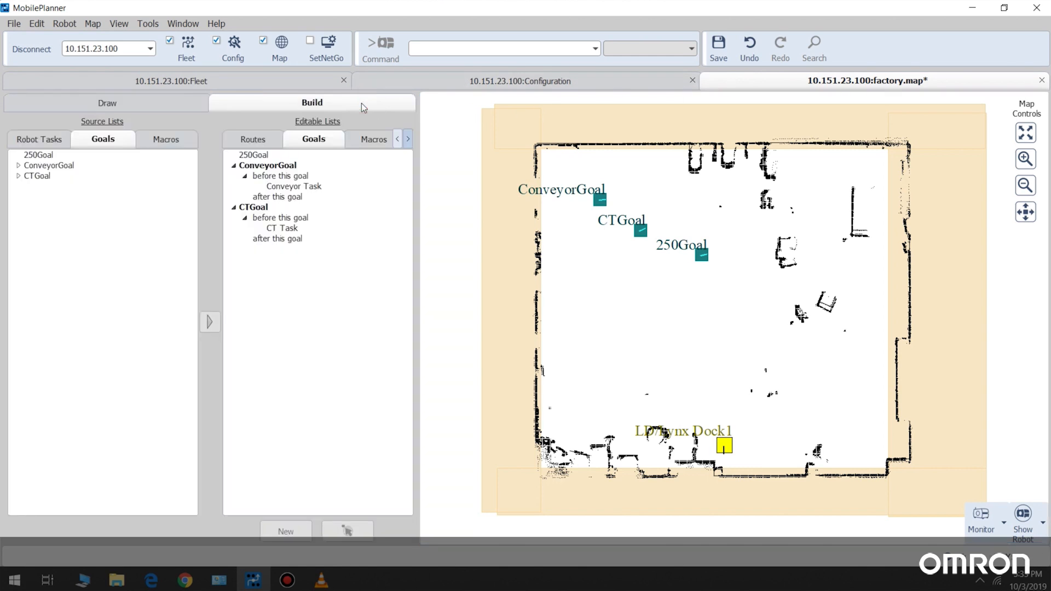
click(28, 139)
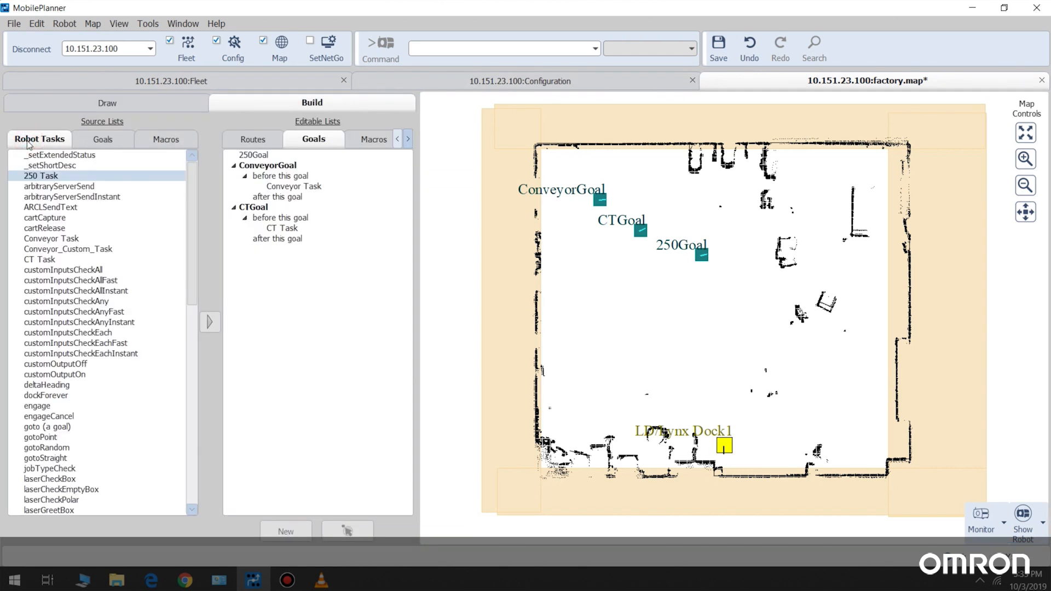
click(49, 177)
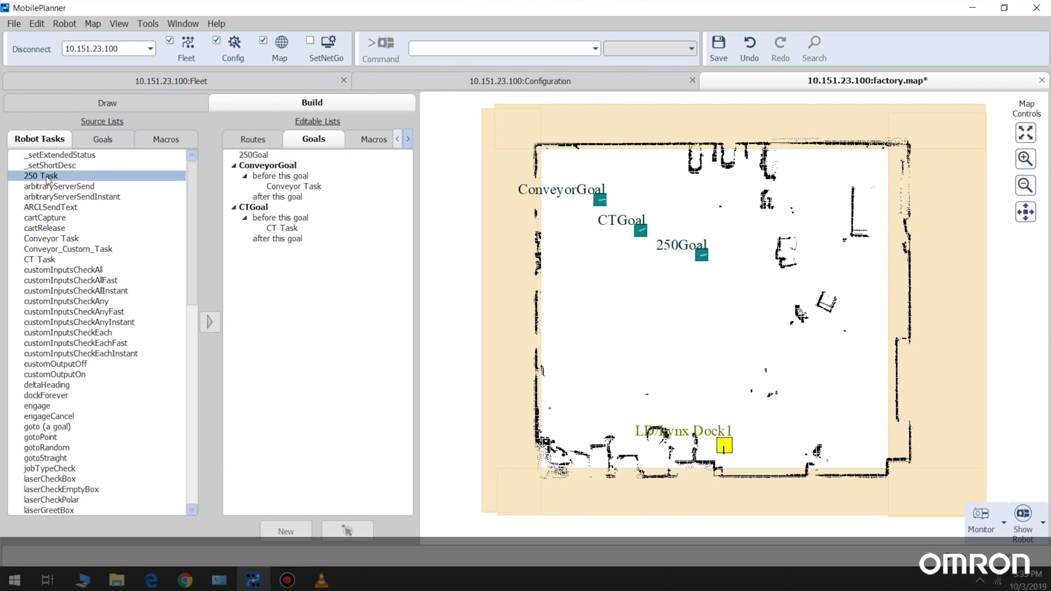
drag(48, 178, 268, 161)
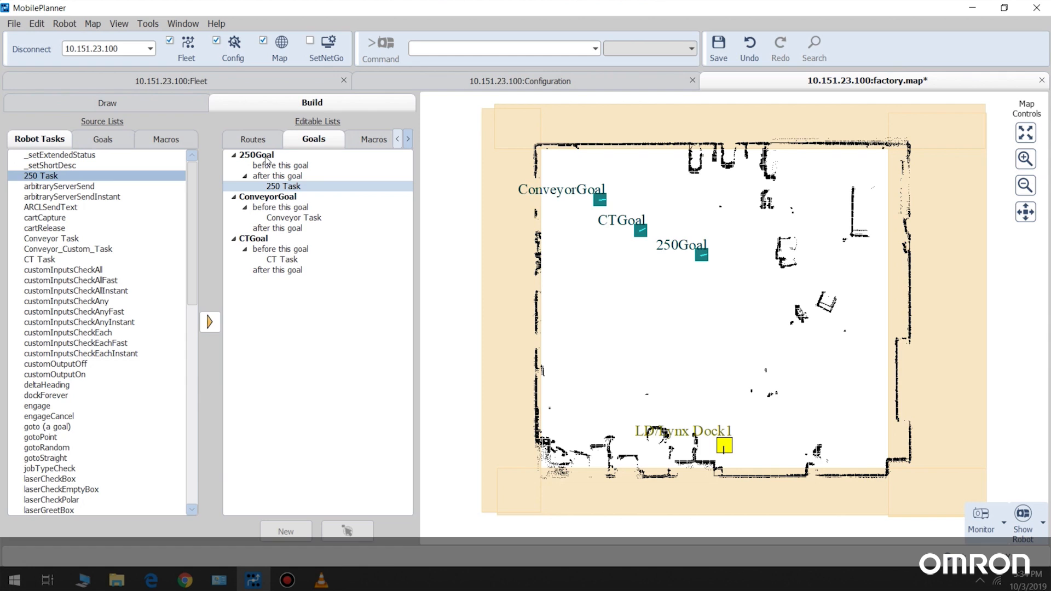
drag(277, 189, 276, 173)
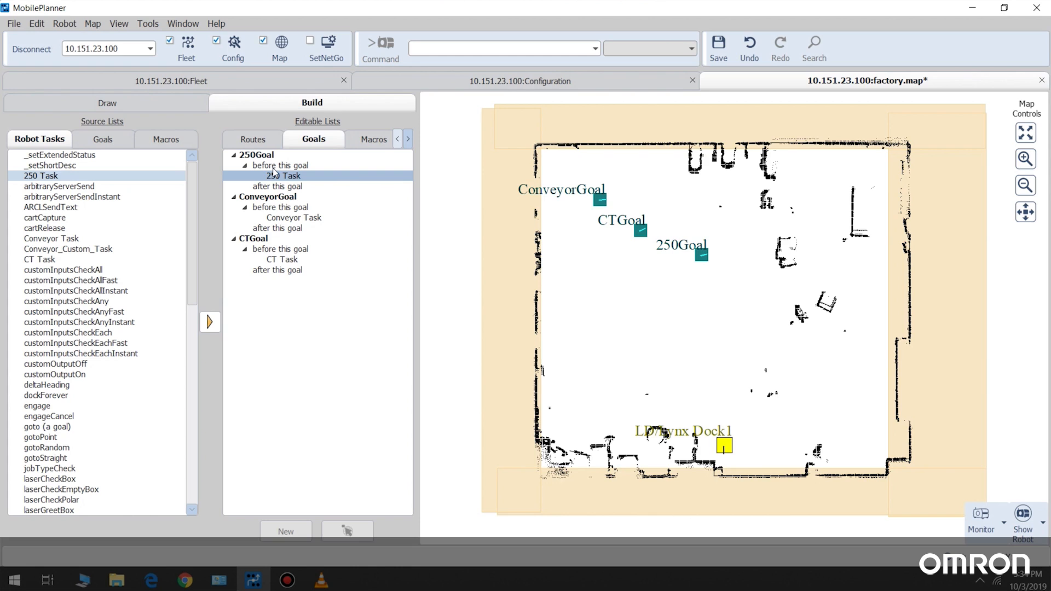
click(719, 47)
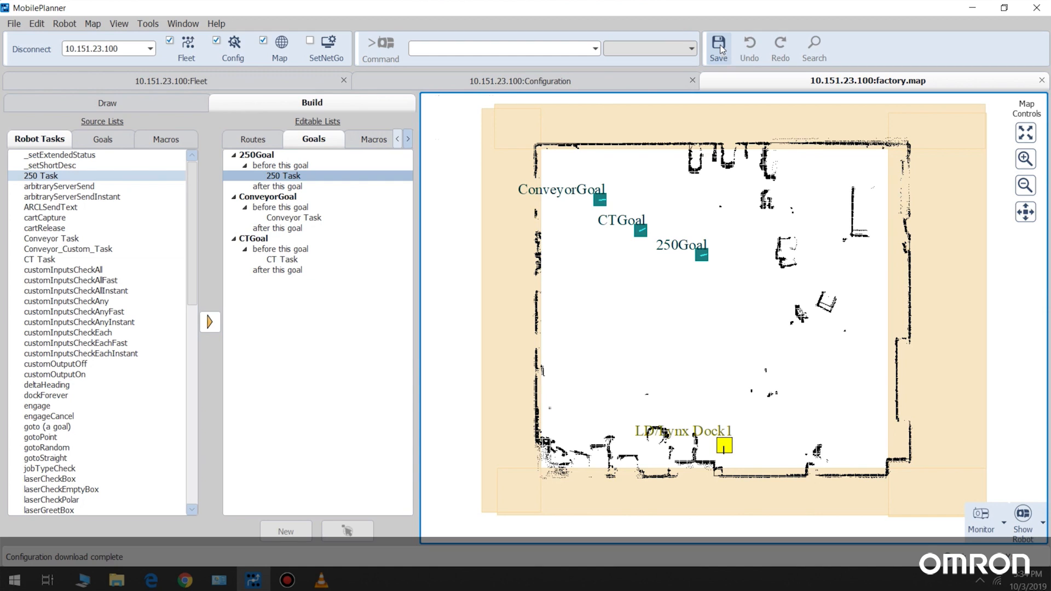
Submit a new fleet job with a pickup at 250Goal, keeping priority 10 and job ID 1000
click(187, 50)
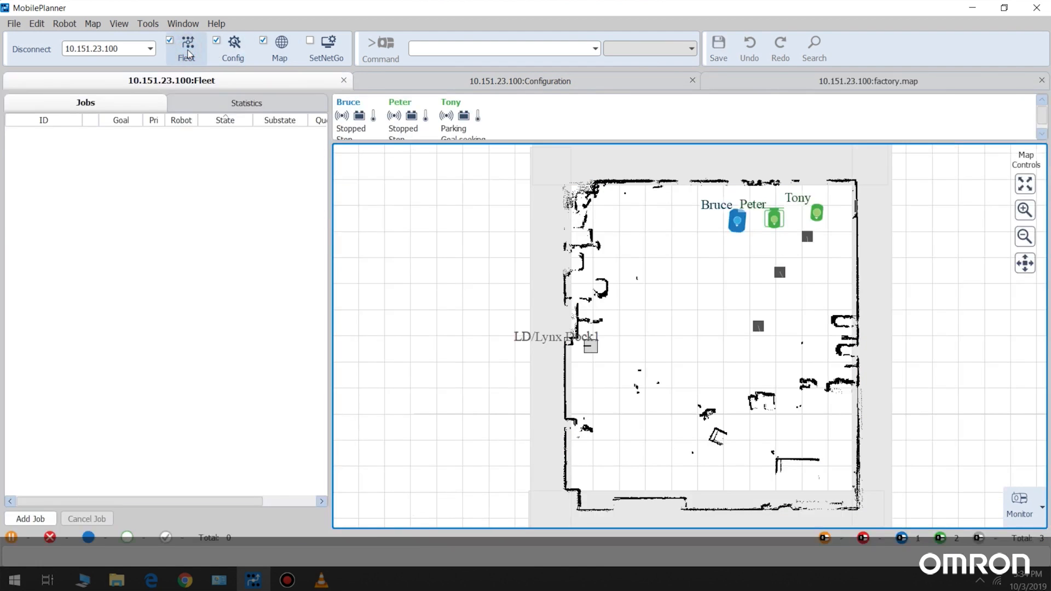
click(30, 518)
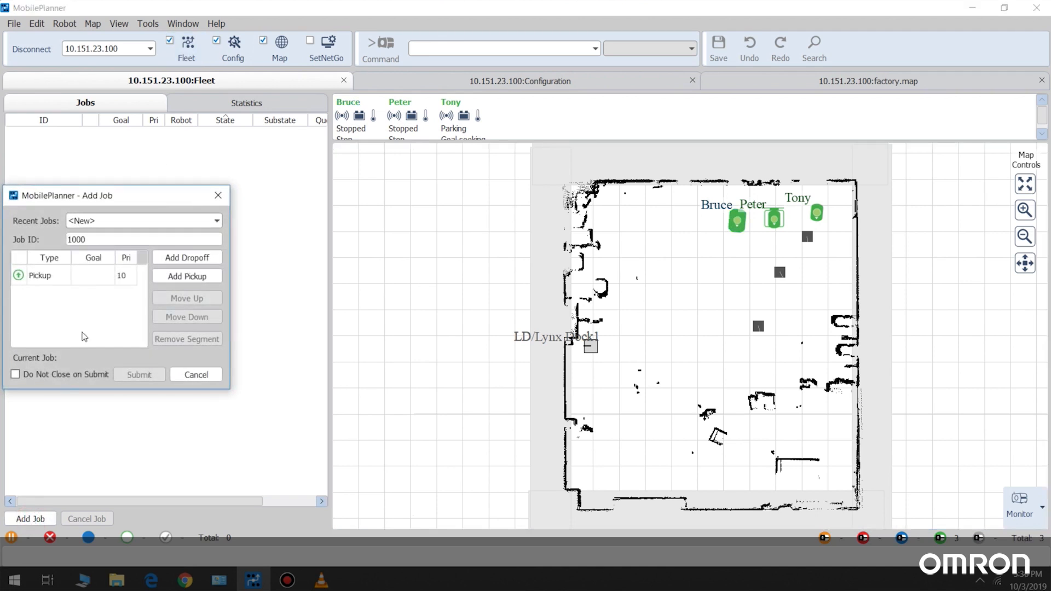
double_click(87, 279)
click(109, 276)
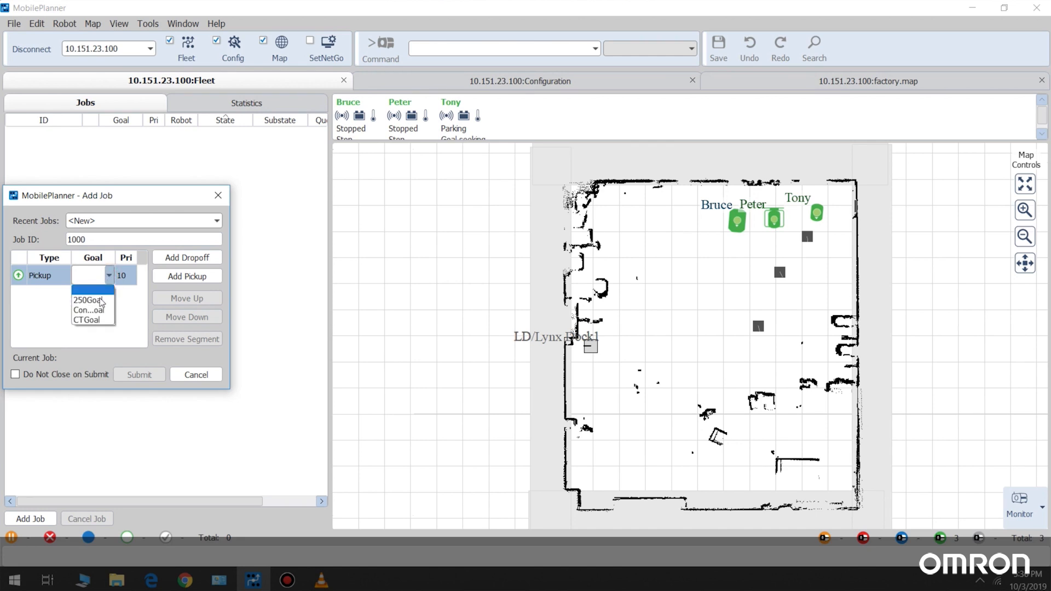
click(89, 300)
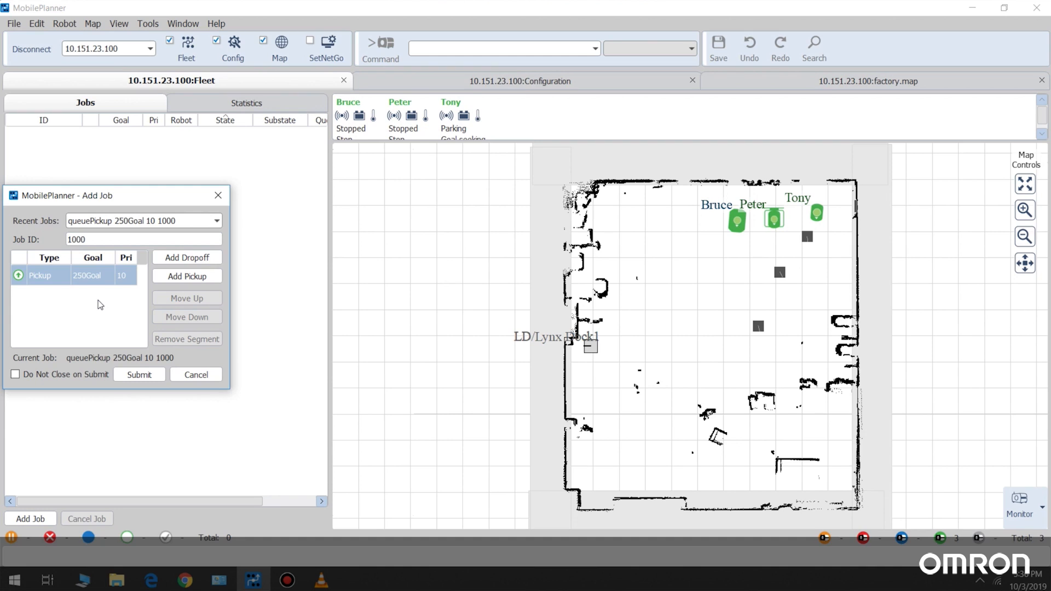
click(140, 374)
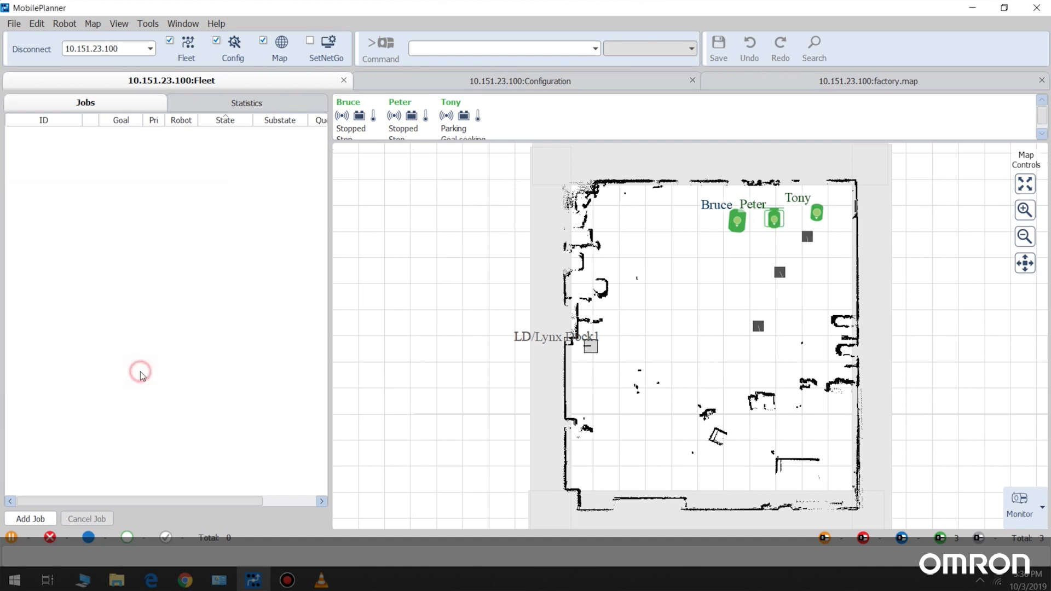